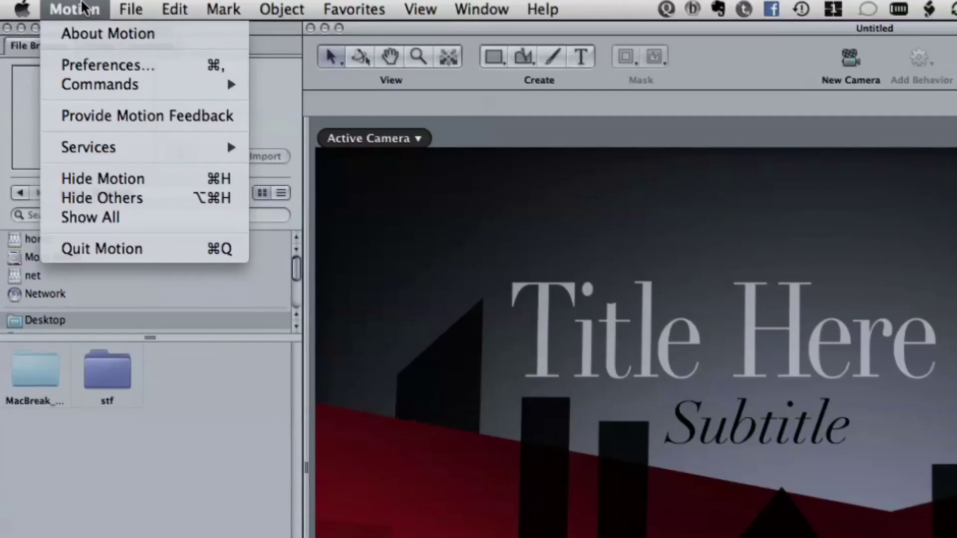
# - Show the command sets, with Standard Set active and Final Cut Pro Set in English, Japanese, French, German
pyautogui.moveTo(131, 82)
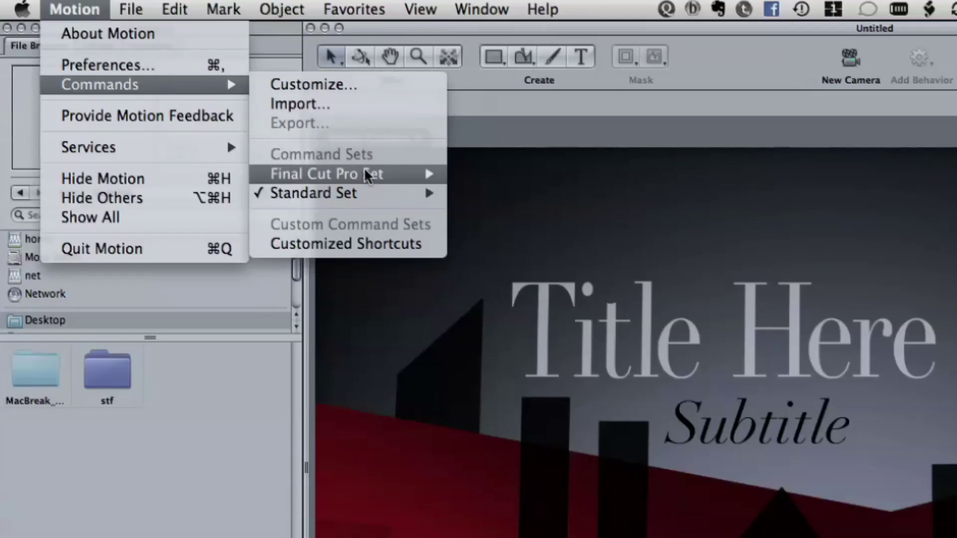
pyautogui.moveTo(366, 174)
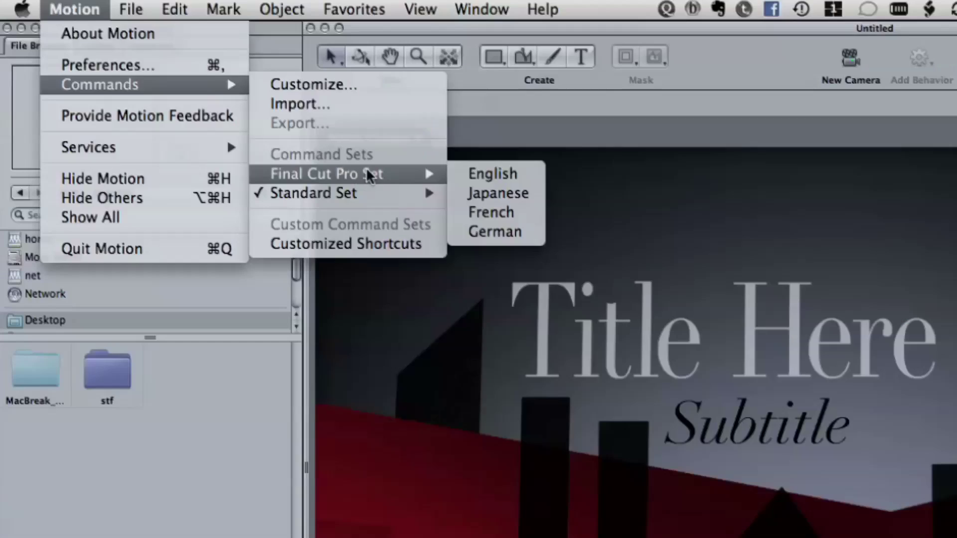
# - Open the Command Editor, move it left, and show the C key's Circle Tool, Copy and other commands
pyautogui.click(343, 85)
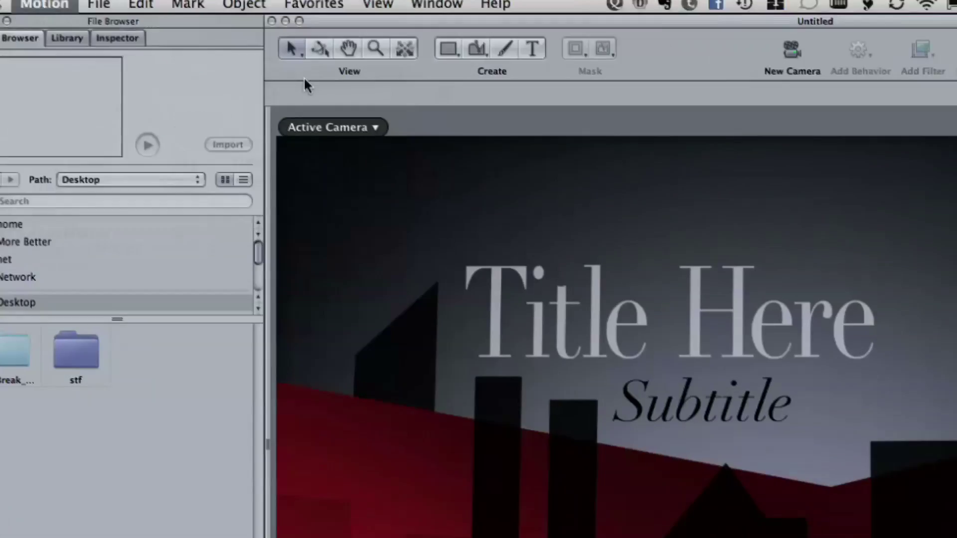
pyautogui.moveTo(339, 26); pyautogui.dragTo(232, 11)
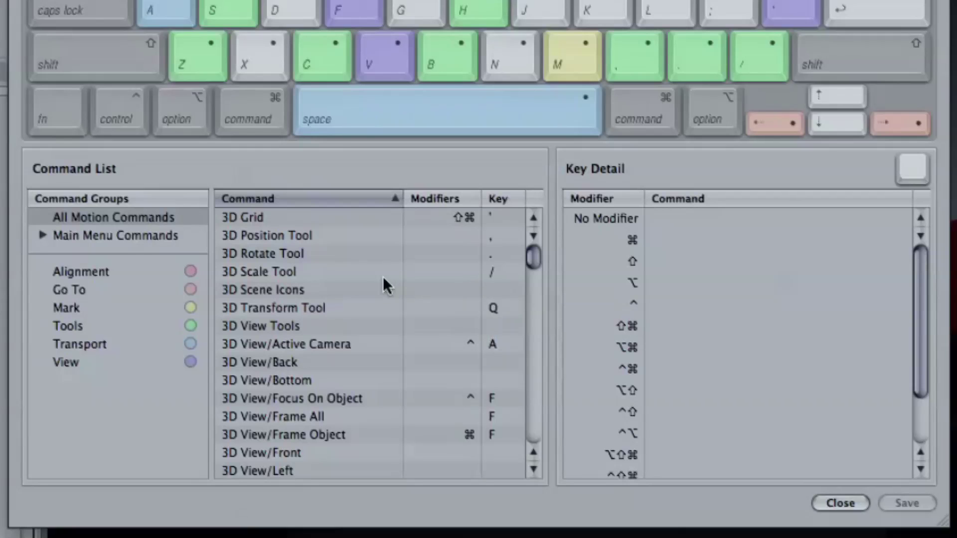
pyautogui.click(328, 55)
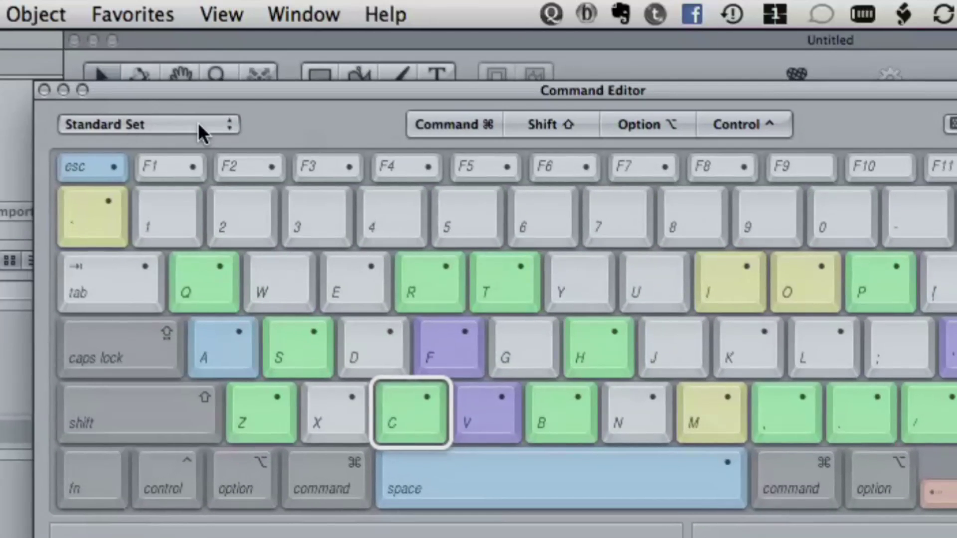
# - Review the command set list and expand Main Menu Commands into Motion, File, Edit and other menus
pyautogui.click(198, 125)
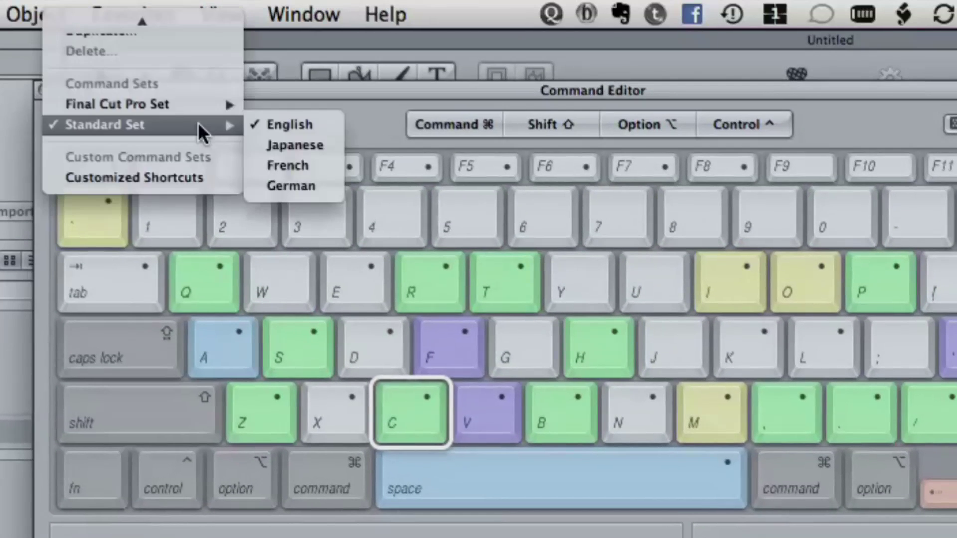
pyautogui.moveTo(198, 99)
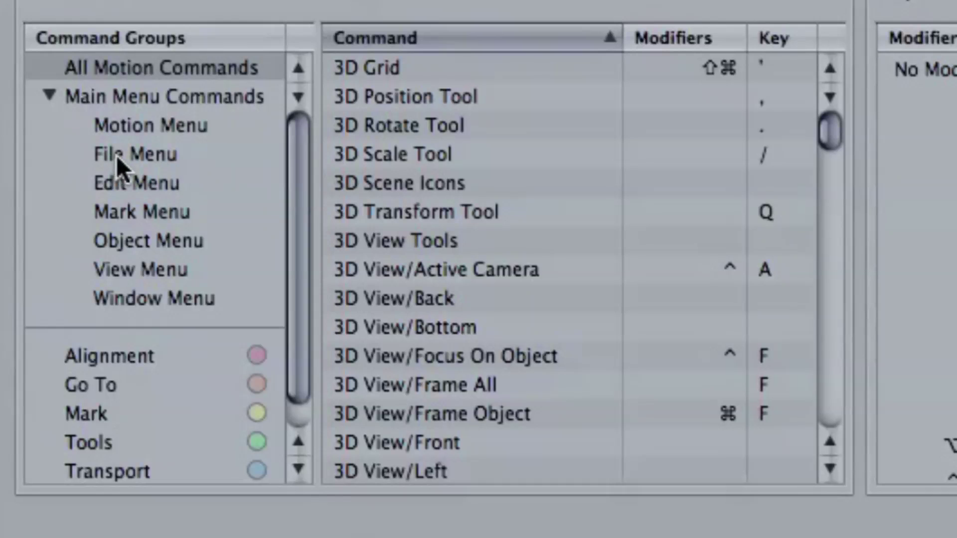
# - List File menu commands and the R key's assignments, then try assigning Remove Unused Media to Control-Command-R
pyautogui.click(135, 160)
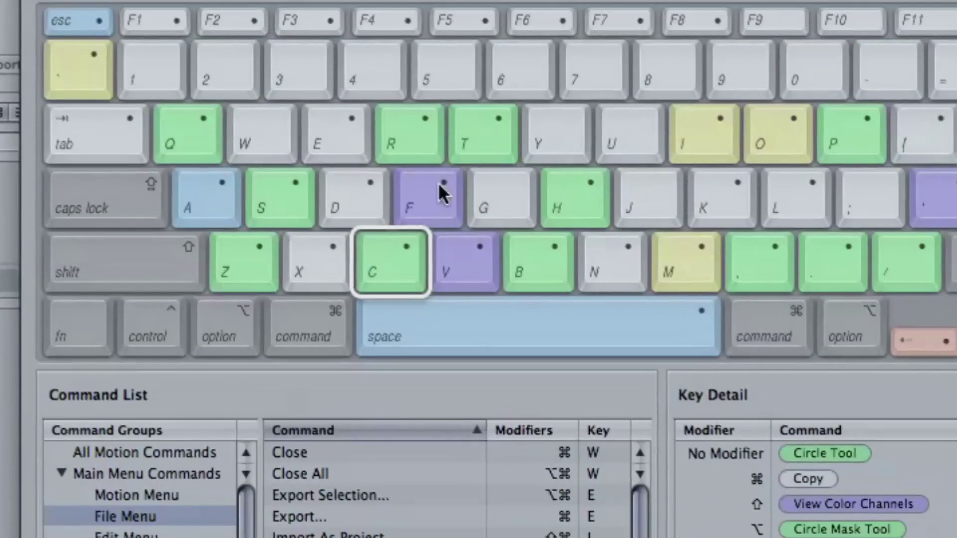
pyautogui.click(417, 144)
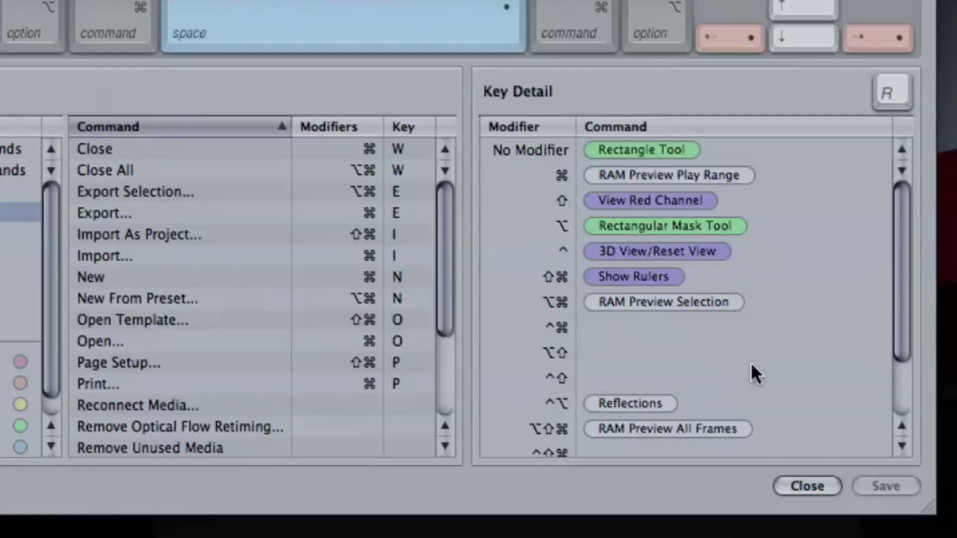
pyautogui.moveTo(902, 286); pyautogui.dragTo(894, 350)
pyautogui.moveTo(887, 382); pyautogui.dragTo(889, 282)
pyautogui.moveTo(178, 445); pyautogui.dragTo(642, 326)
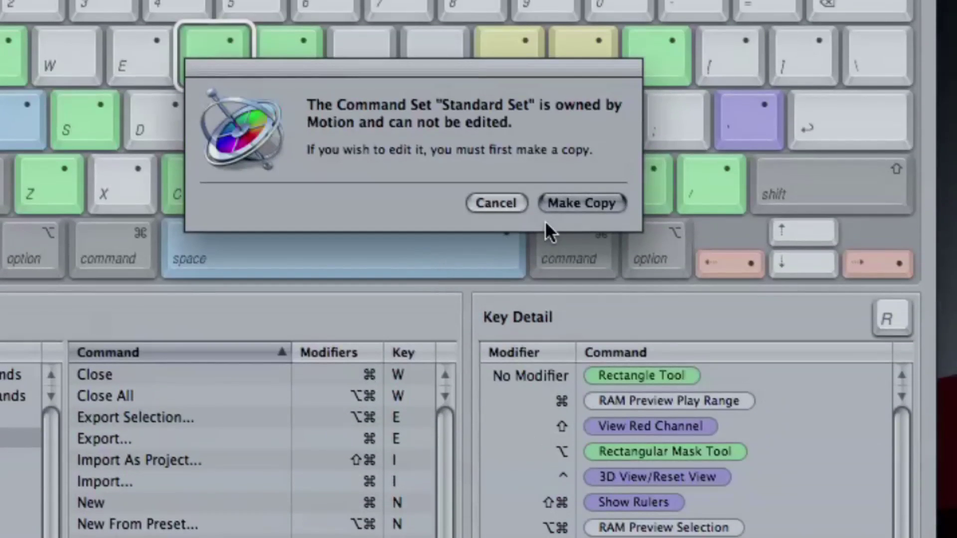
# - Dismiss the copy warning, abandon duplicating Standard Set, and switch to the Customized Shortcuts set
pyautogui.click(492, 204)
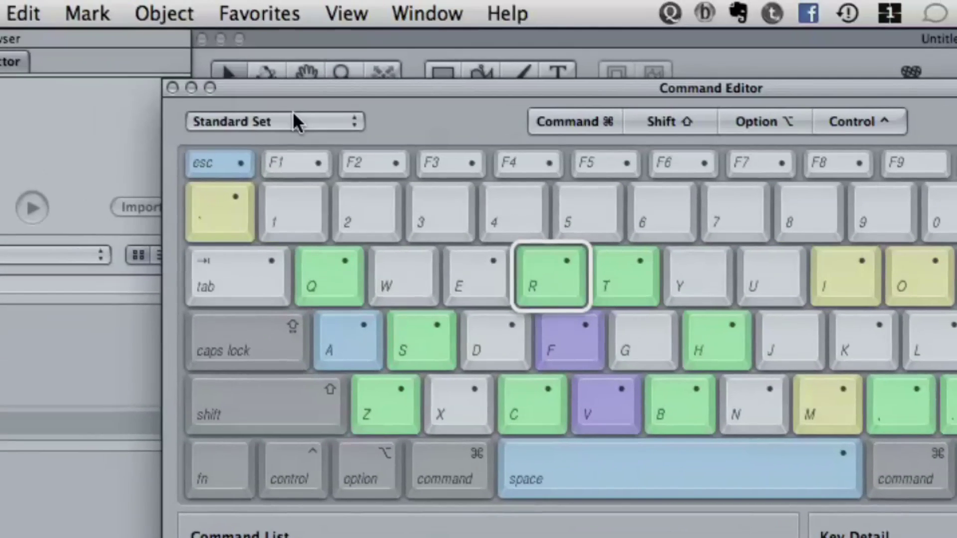
pyautogui.click(293, 120)
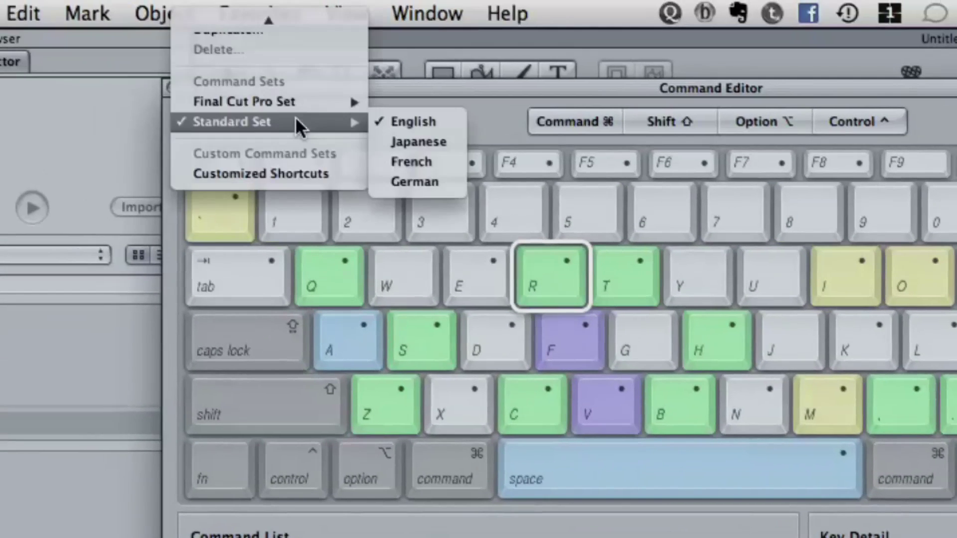
pyautogui.moveTo(292, 17)
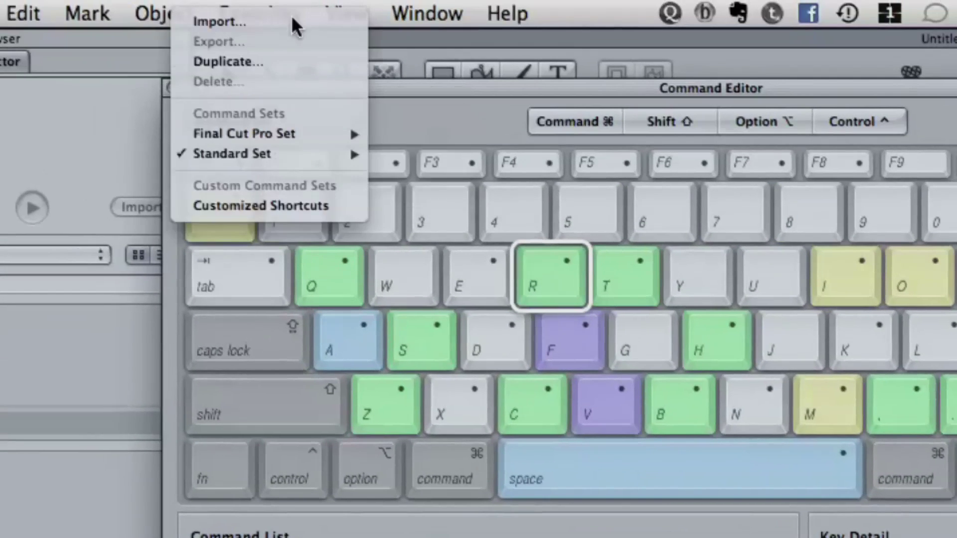
pyautogui.click(272, 65)
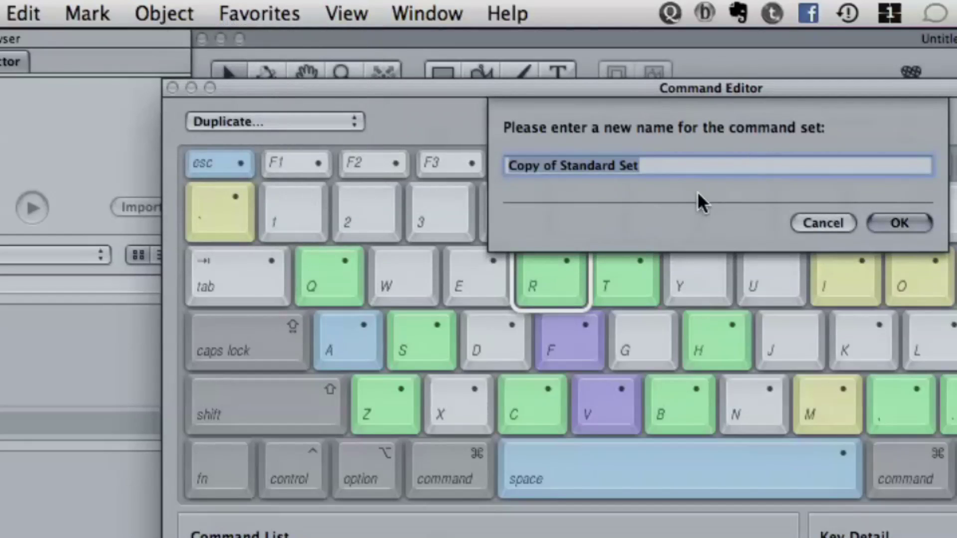
pyautogui.click(814, 220)
pyautogui.click(319, 123)
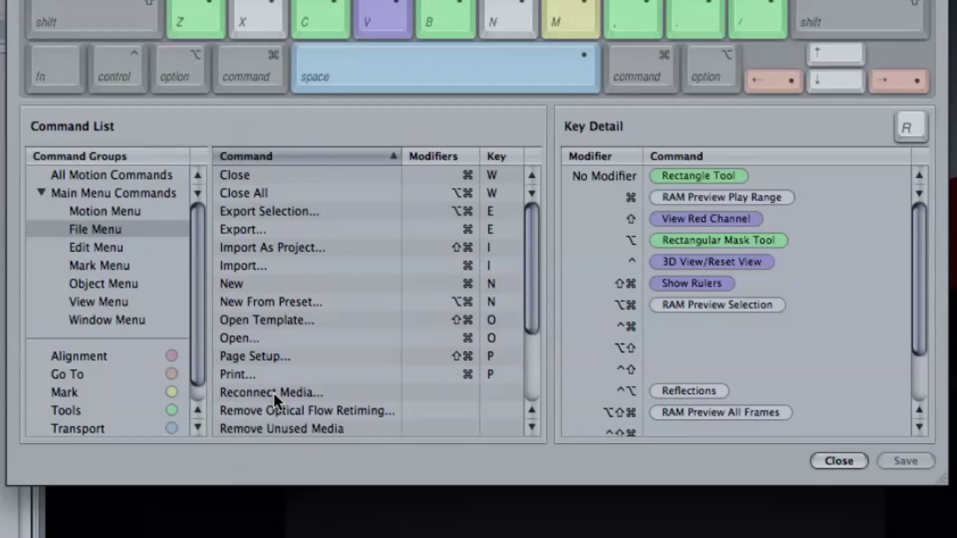
# - Map Reconnect Media to Control-Command-R in Key Detail, then close the Command Editor
pyautogui.moveTo(273, 393); pyautogui.dragTo(695, 328)
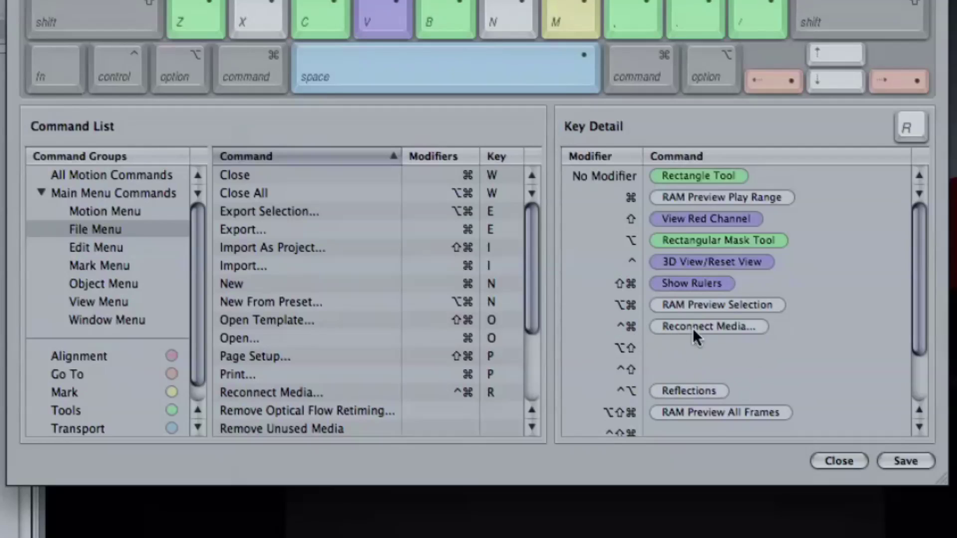
pyautogui.click(840, 461)
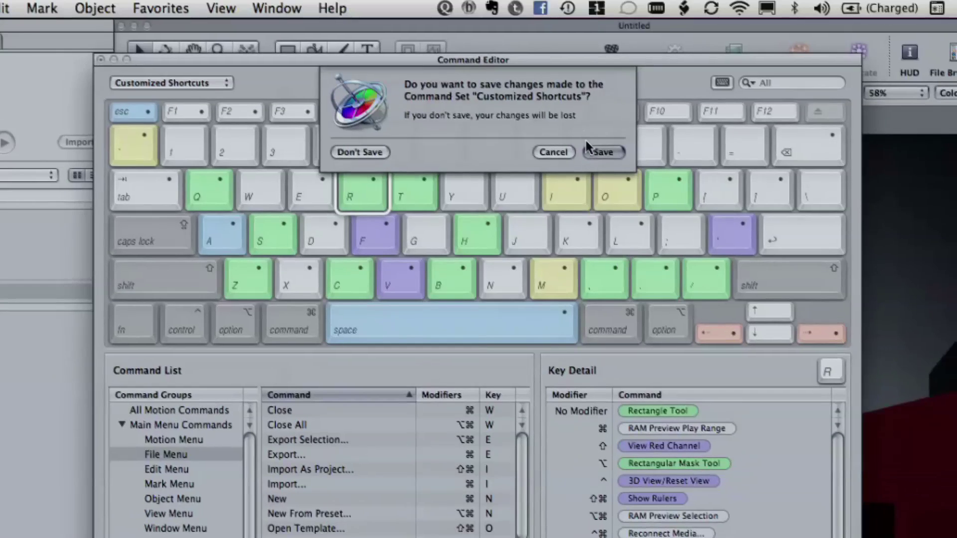
# - Save the changes to the Customized Shortcuts set
pyautogui.click(596, 147)
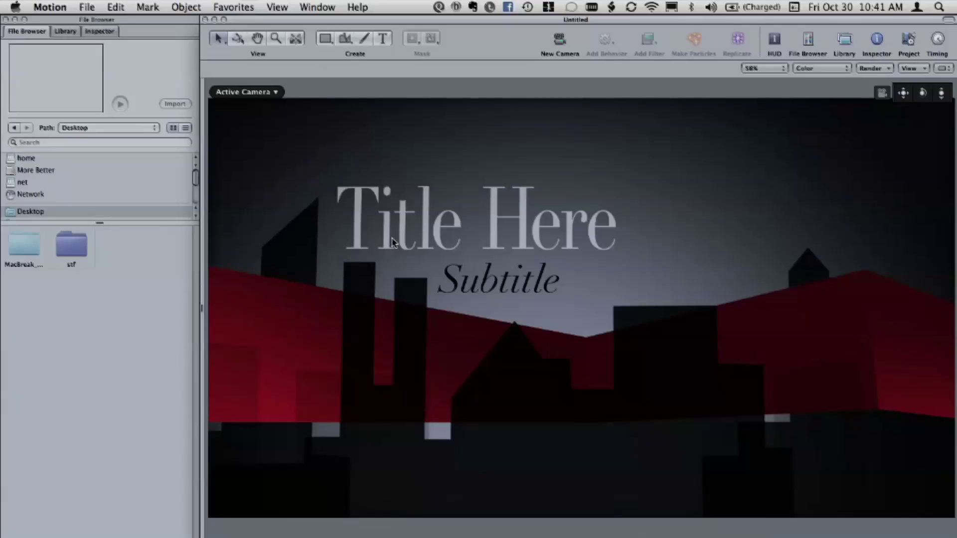
# - Select the Title Here layer and browse the behavior list and application menus
pyautogui.click(392, 243)
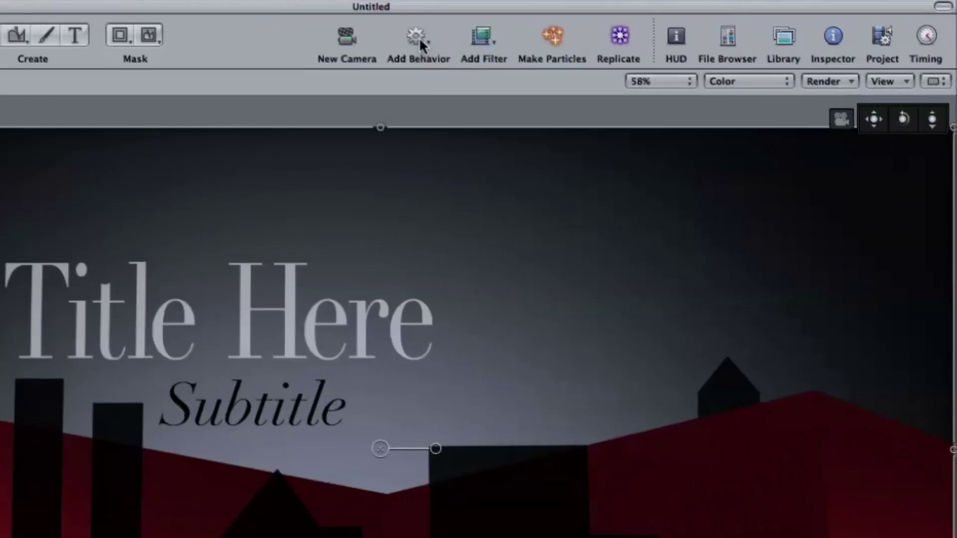
pyautogui.click(420, 37)
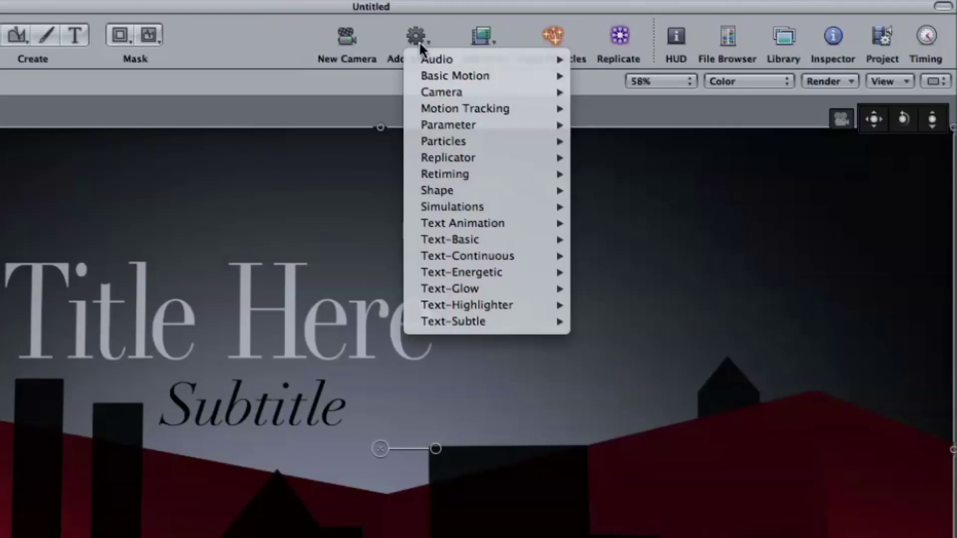
pyautogui.moveTo(435, 76)
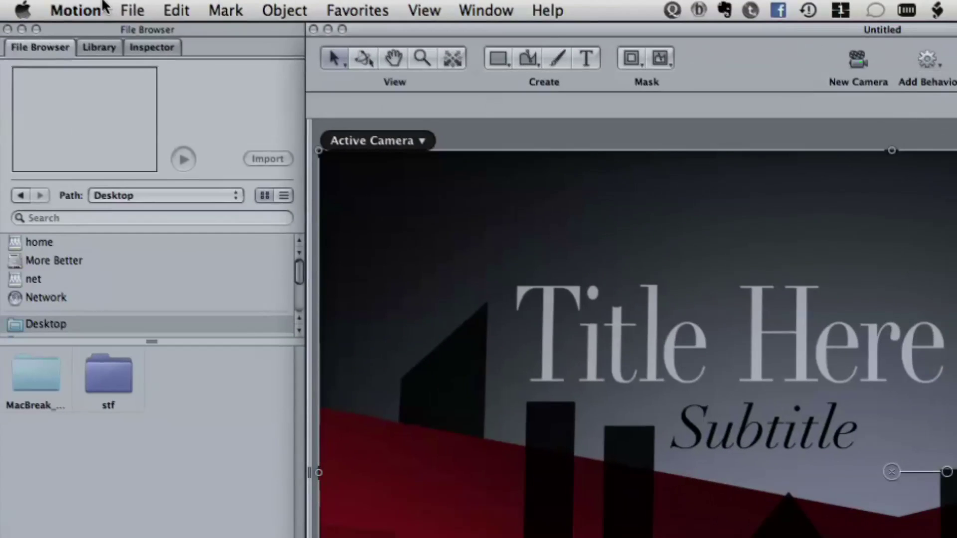
pyautogui.click(132, 10)
pyautogui.moveTo(557, 10)
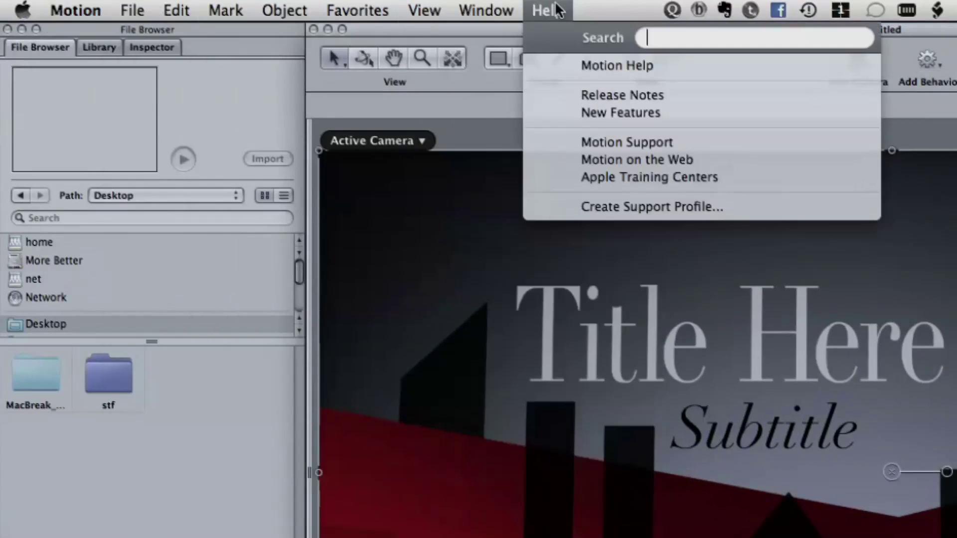
pyautogui.click(615, 9)
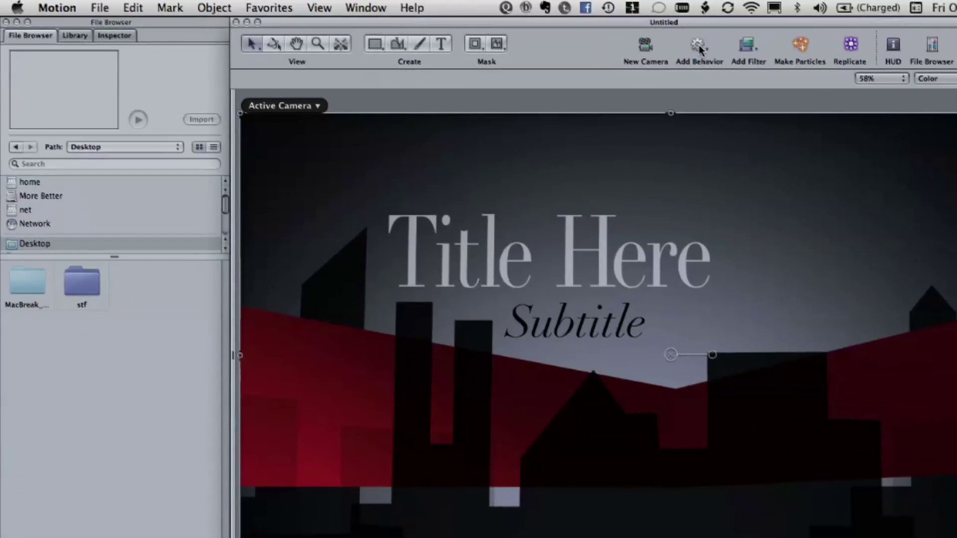
# - Add a Basic Motion Fade In/Fade Out behavior to the Background layer and show the Layers list
pyautogui.click(699, 45)
pyautogui.moveTo(812, 74)
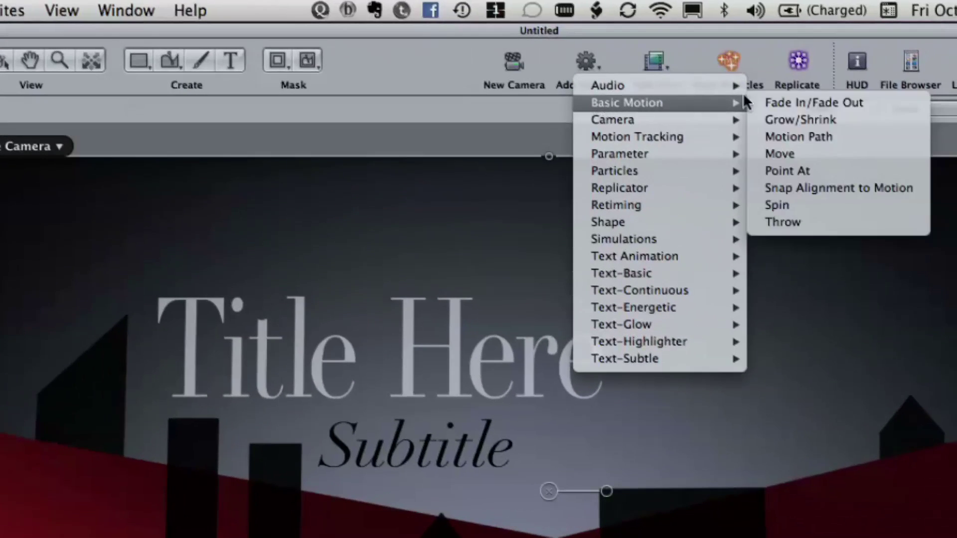
pyautogui.click(786, 102)
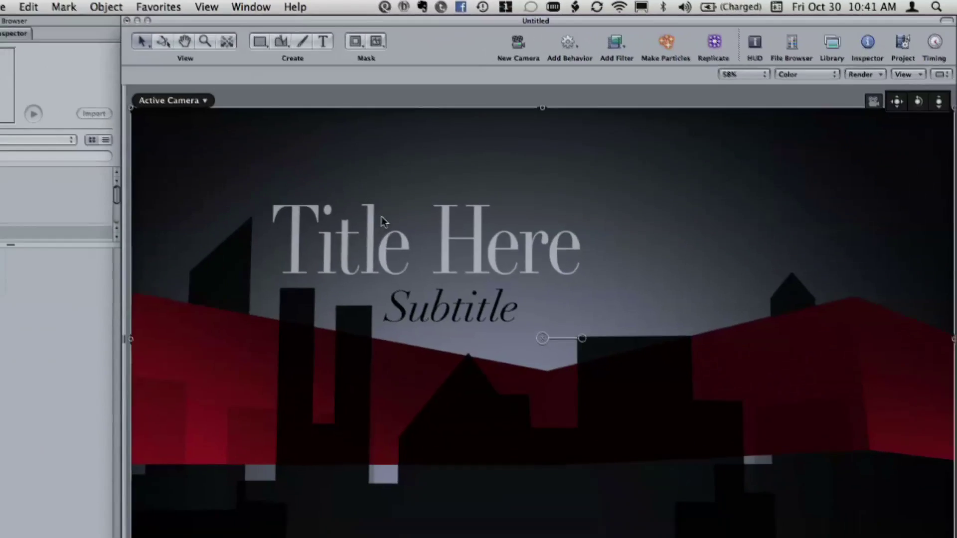
pyautogui.press('super+4')
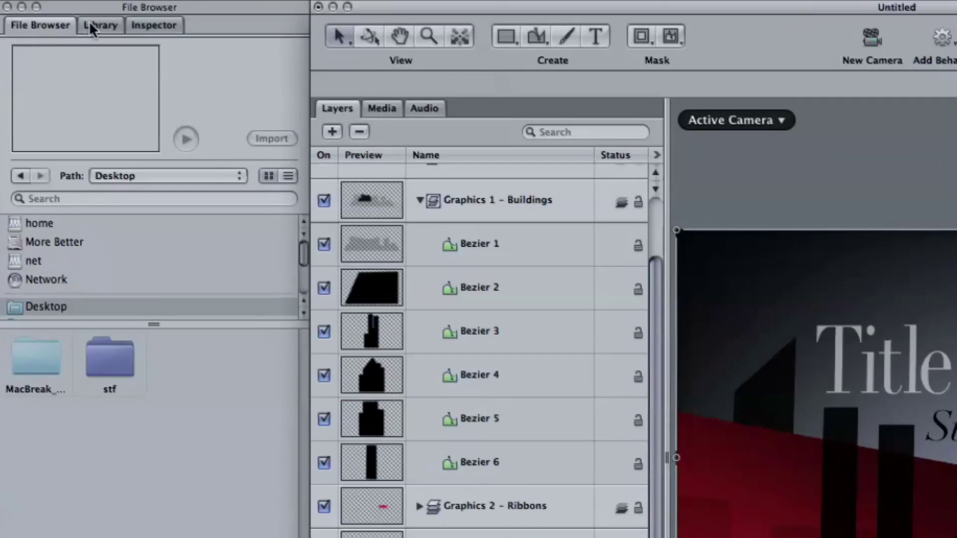
# - Drag the Fade In/Fade Out behavior into the Library's Favorites Menu and confirm it's listed
pyautogui.click(93, 28)
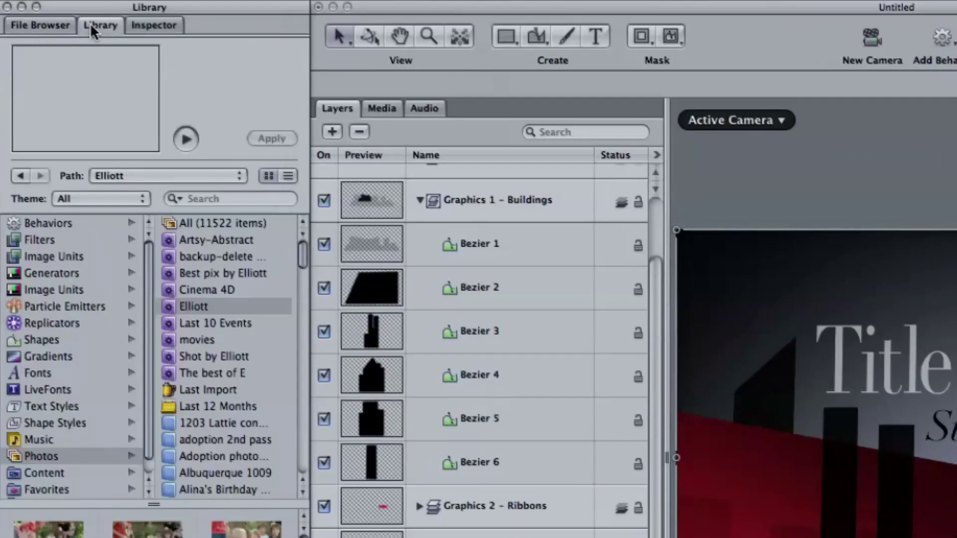
pyautogui.scroll(-1, 141, 443)
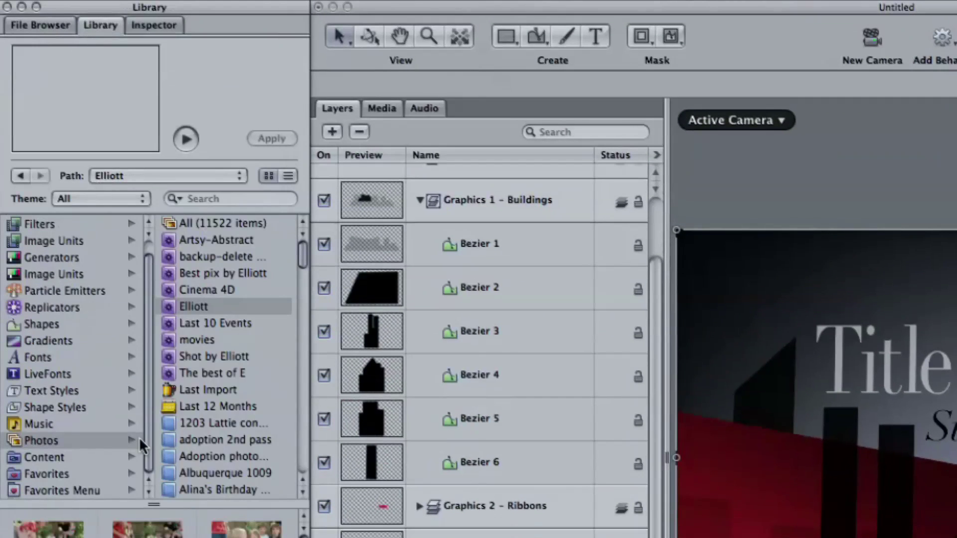
pyautogui.click(60, 491)
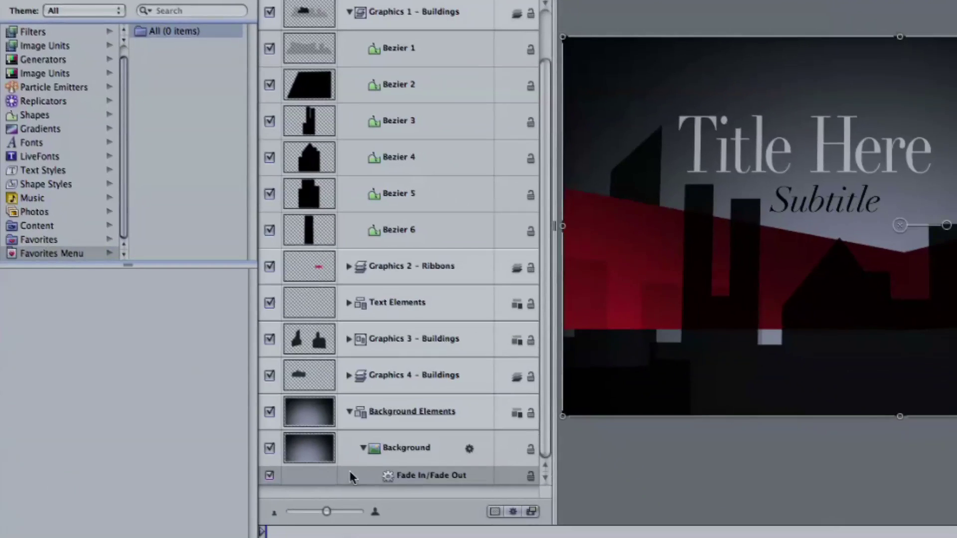
pyautogui.moveTo(390, 480); pyautogui.dragTo(59, 341)
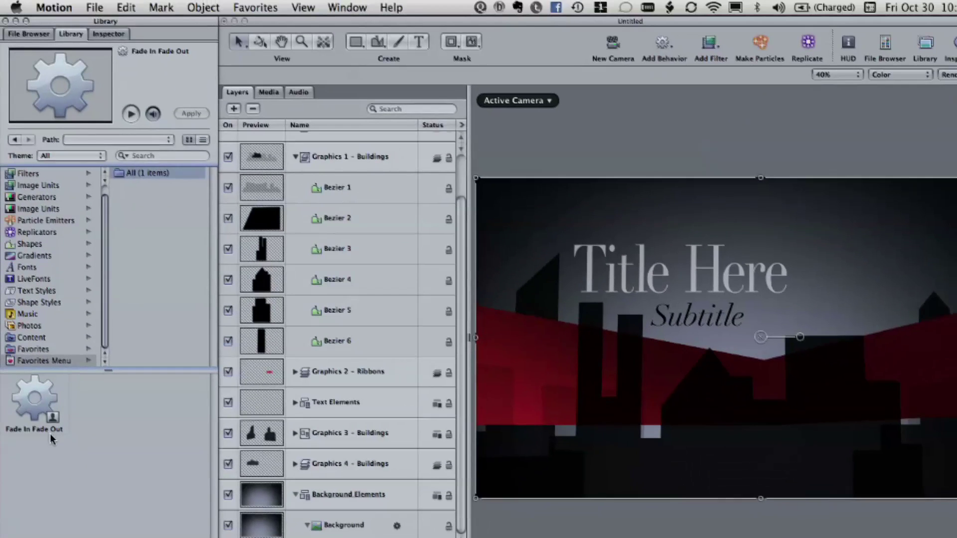
pyautogui.click(269, 6)
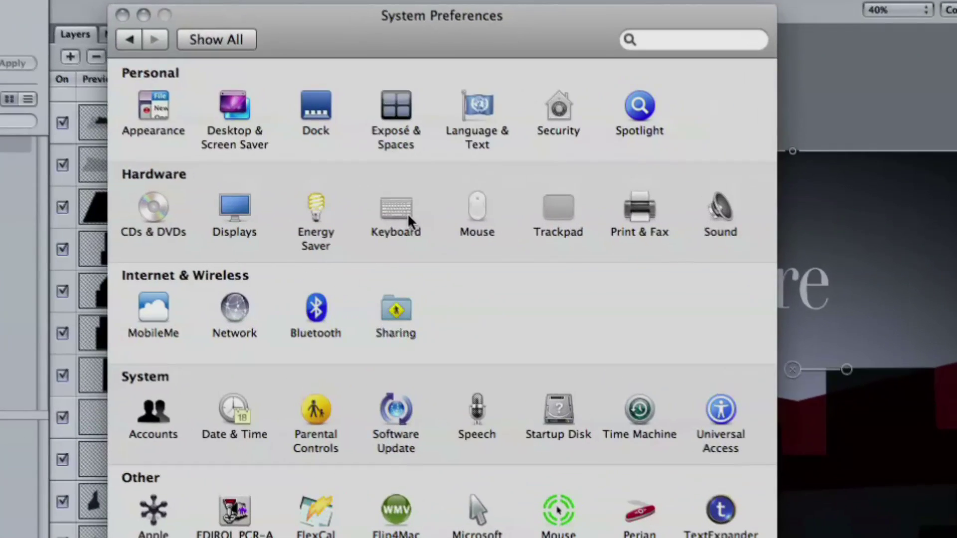
# - In Keyboard preferences, add a new Application Shortcut and pick Motion as its application
pyautogui.click(405, 216)
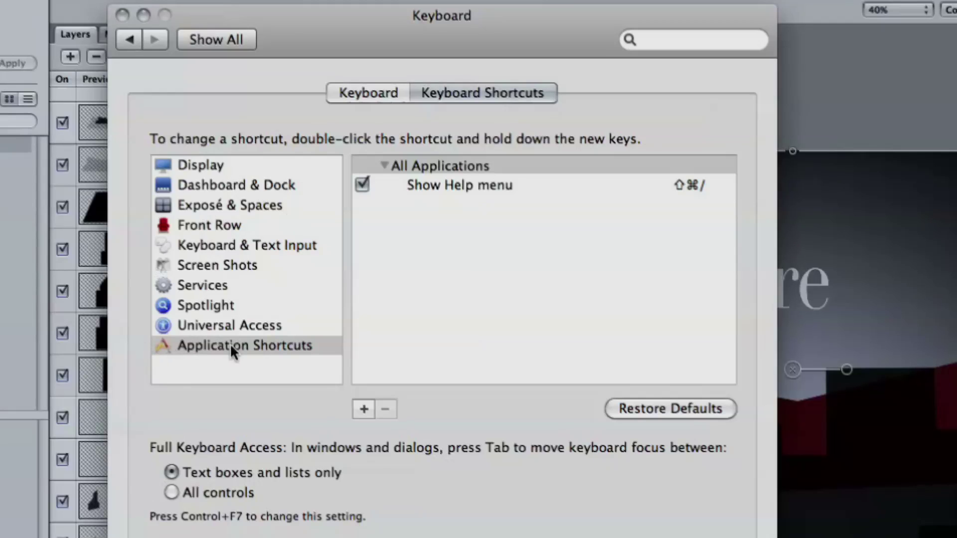
pyautogui.click(364, 408)
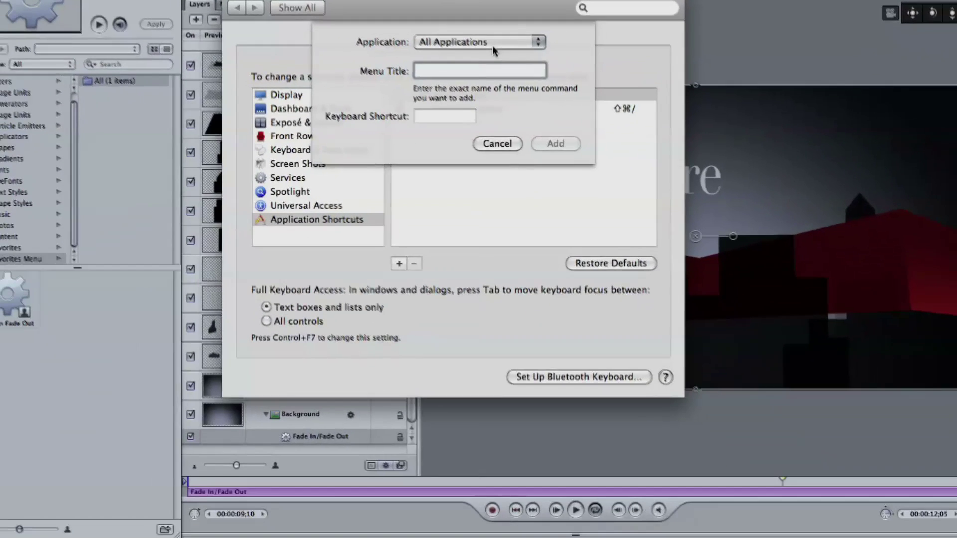
pyautogui.click(498, 88)
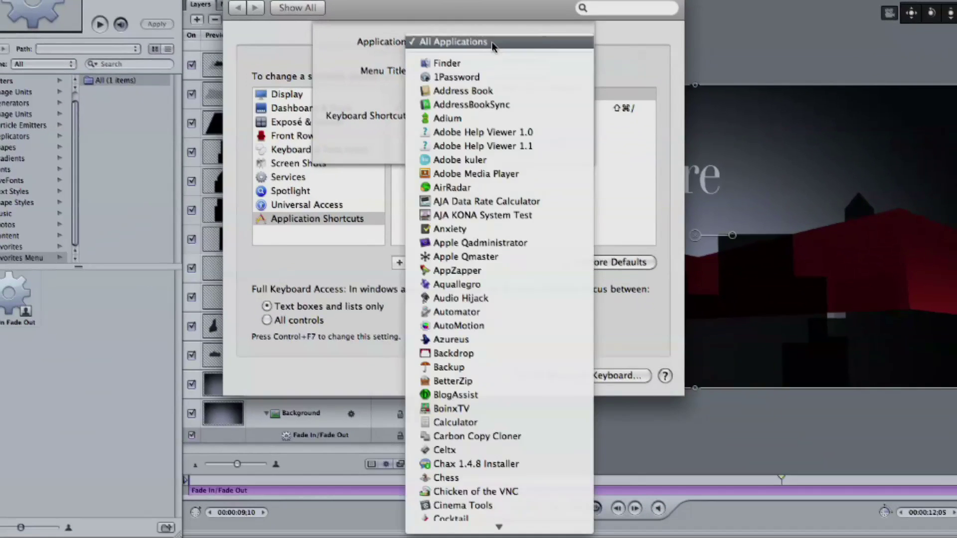
pyautogui.scroll(-10, 476, 463)
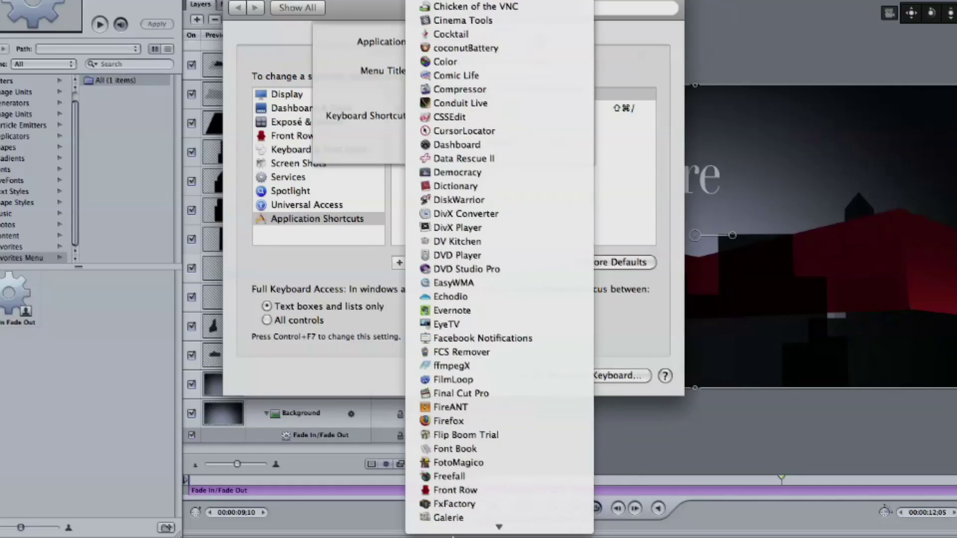
pyautogui.scroll(-15, 453, 528)
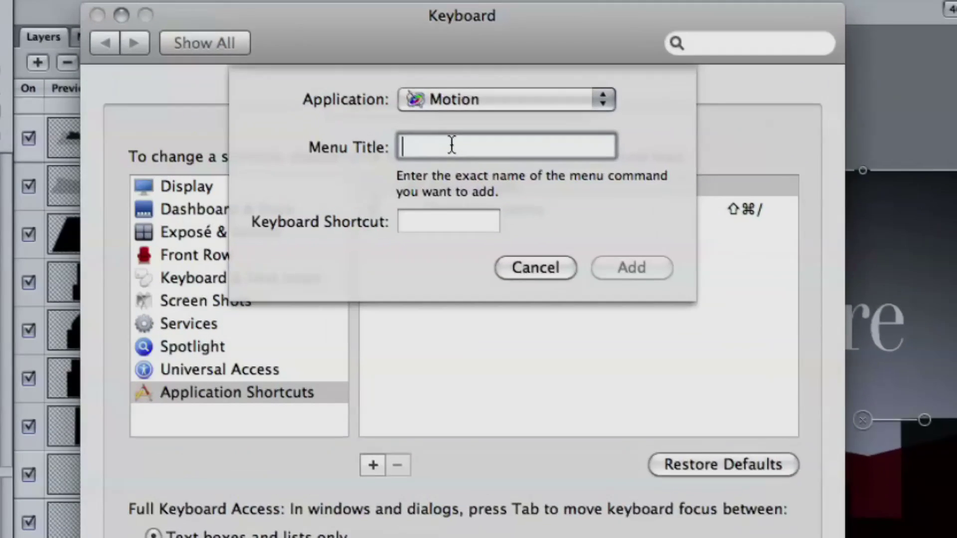
# - Add a Motion shortcut for menu title 'Fade In Fade Out' mapped to Option-Shift-Command-F
pyautogui.write('Fade In F')
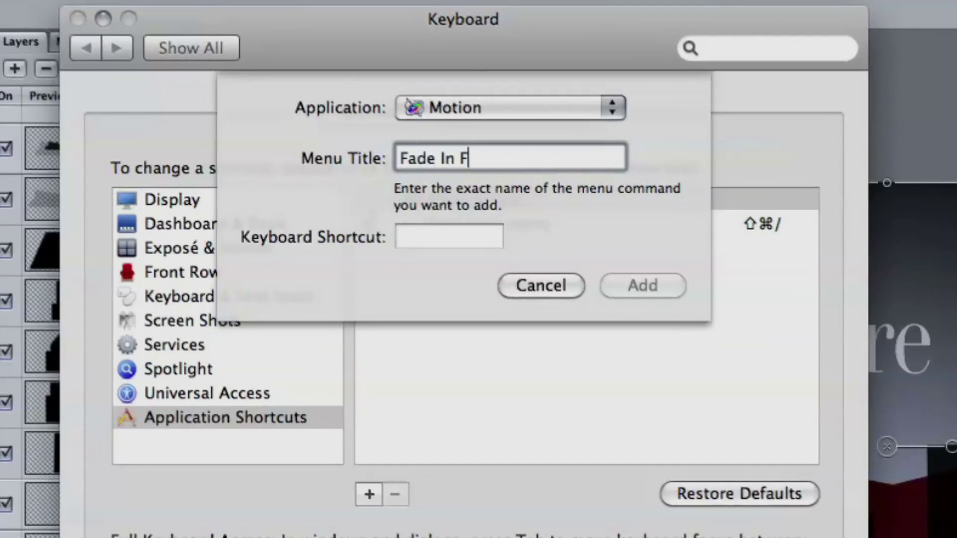
pyautogui.write('ade Out')
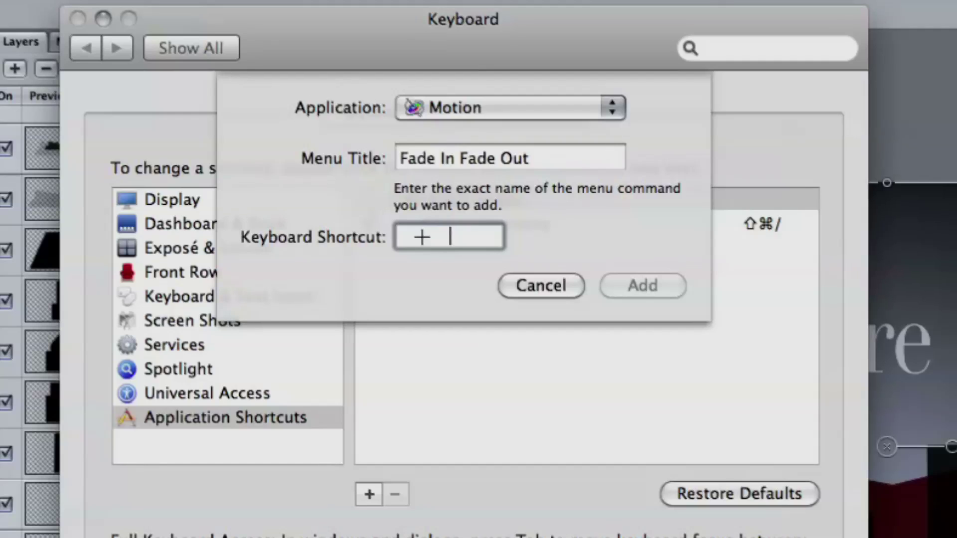
pyautogui.press('alt+shift+super+f')
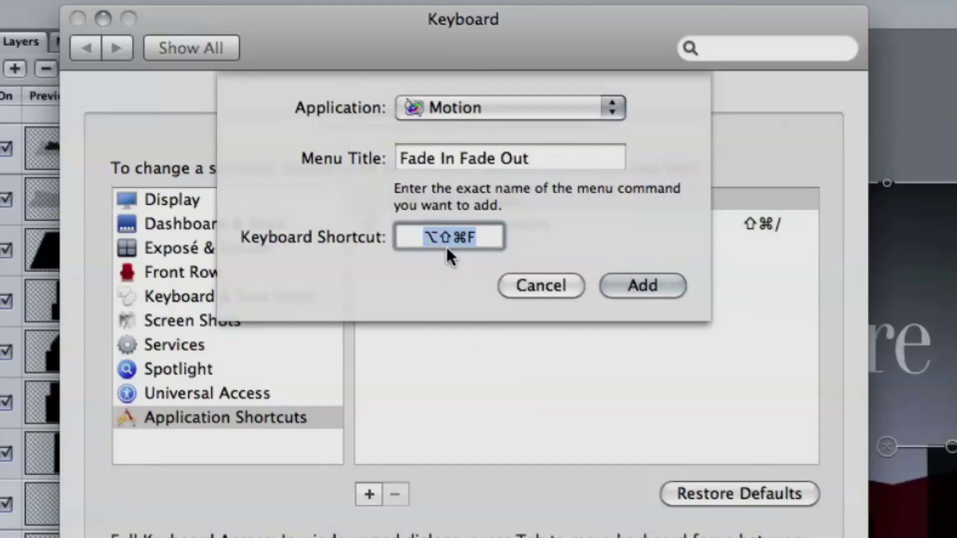
pyautogui.click(633, 283)
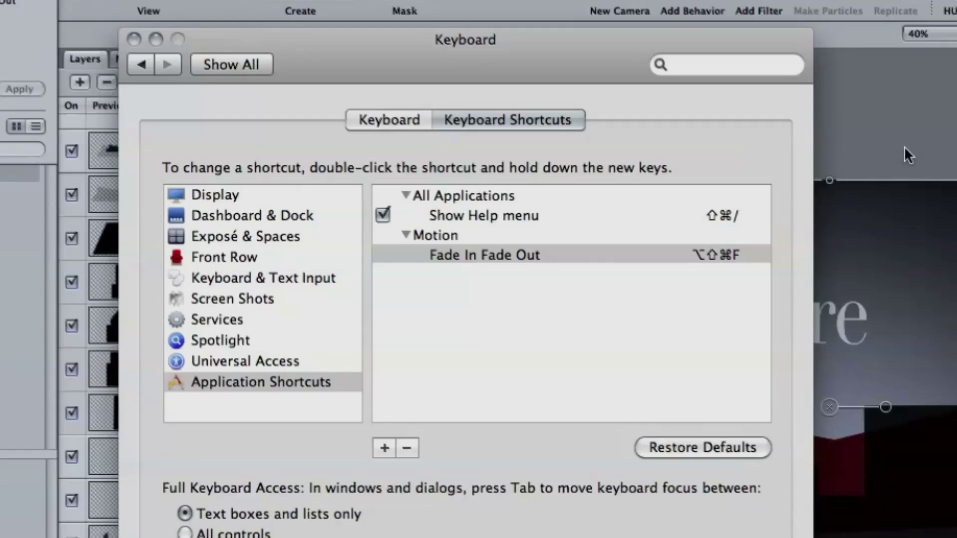
# - Back in Motion, apply the Fade In Fade Out favorite to the Bezier 2 layer
pyautogui.click(904, 145)
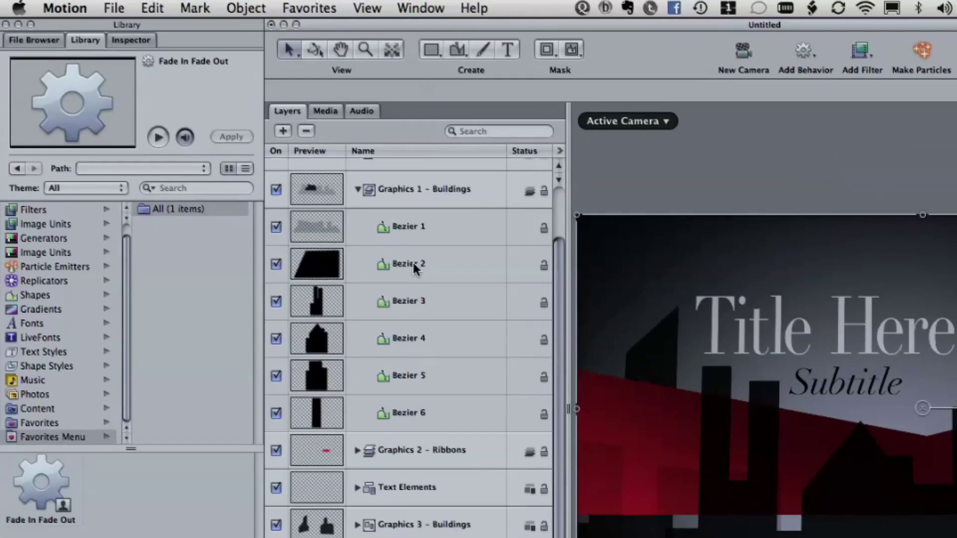
pyautogui.click(236, 239)
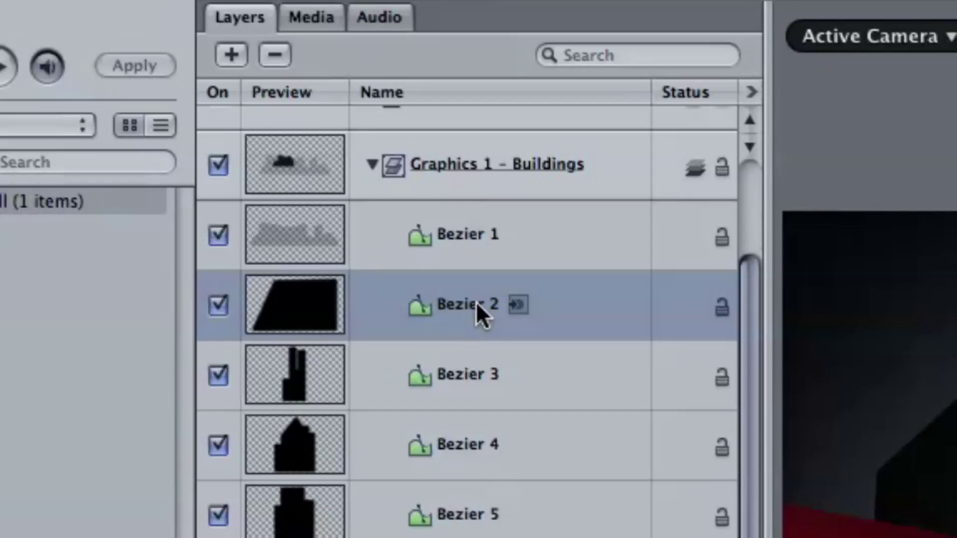
pyautogui.moveTo(477, 301); pyautogui.dragTo(477, 301)
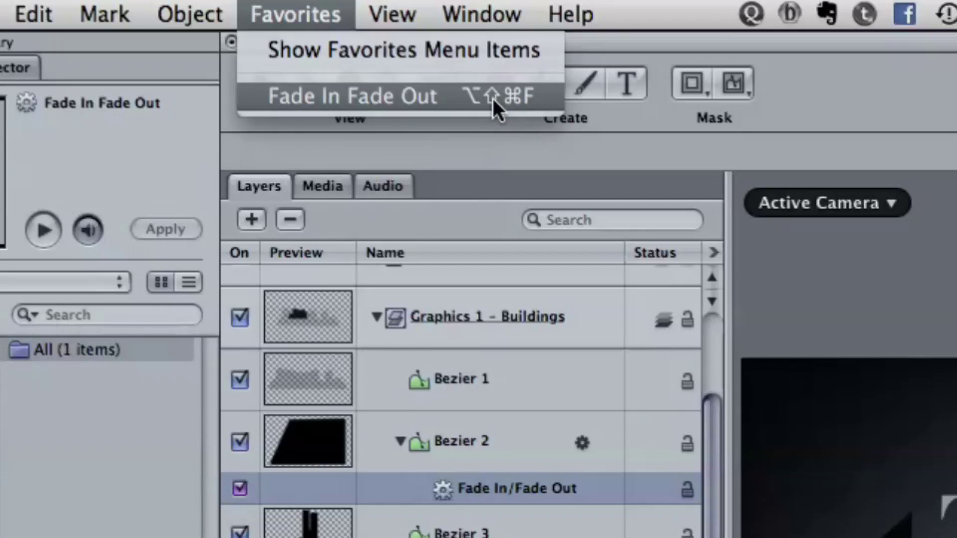
# - Select Bezier 3 through Bezier 6 and apply the Fade In/Fade Out behavior to them
pyautogui.click(294, 1)
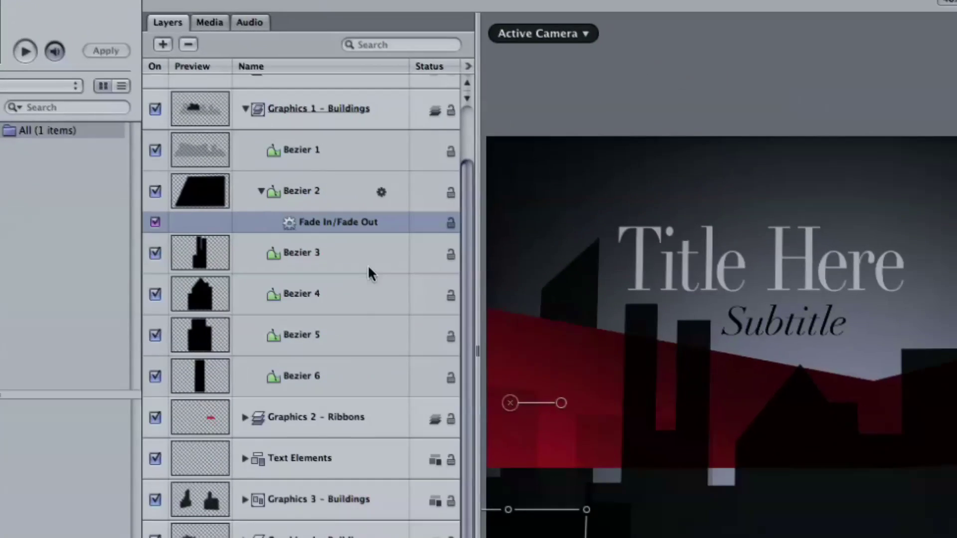
pyautogui.click(549, 535)
pyautogui.keyDown('shift'); pyautogui.click(514, 537); pyautogui.keyUp('shift')
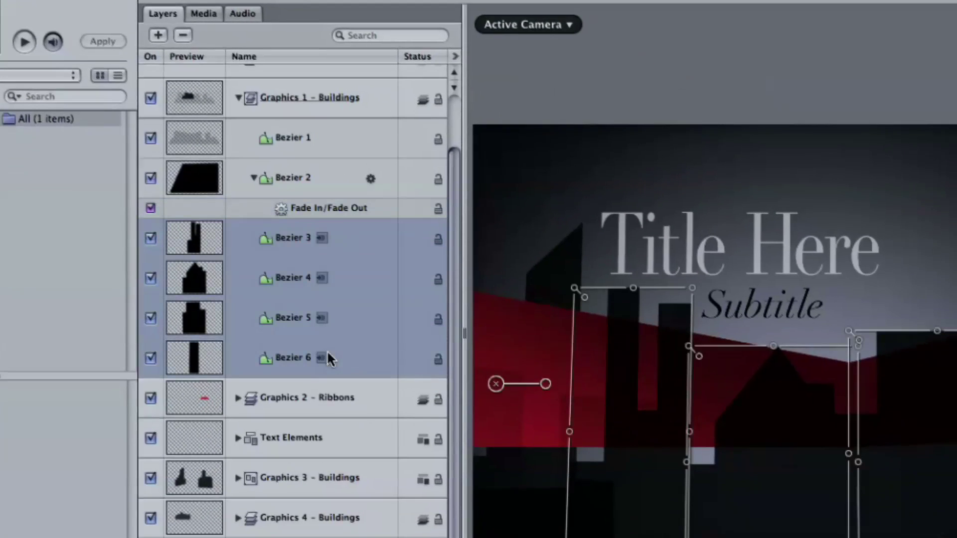
pyautogui.press('super+v')
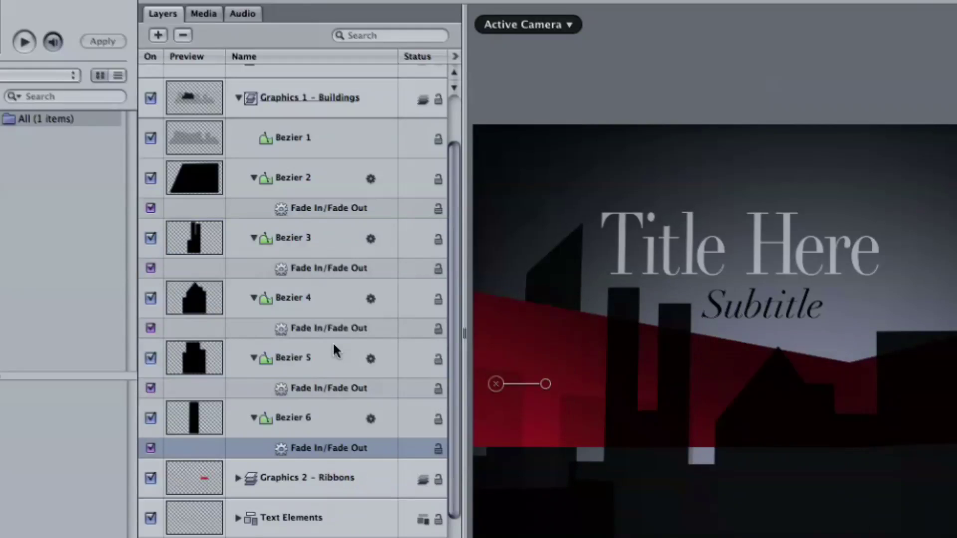